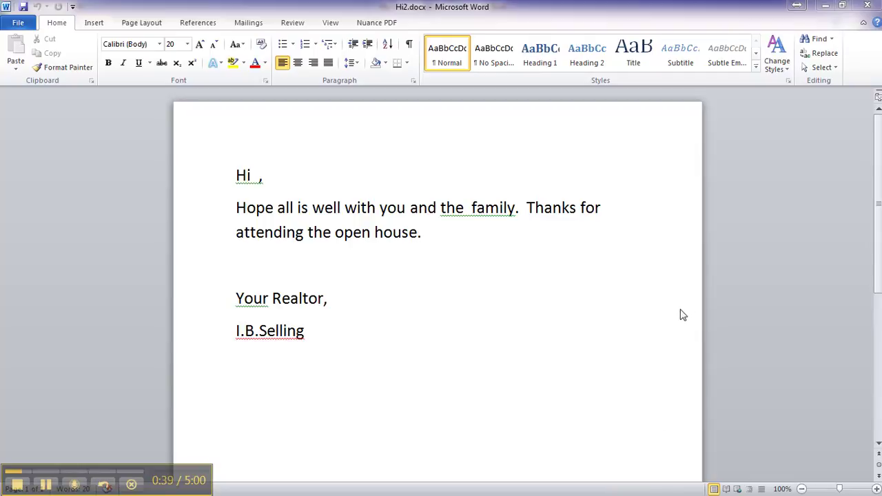
Switch to the My Mailing List workbook in Excel and define the name MYDATA for the list range A1:C4
{"action": "key", "text": "alt+Tab"}
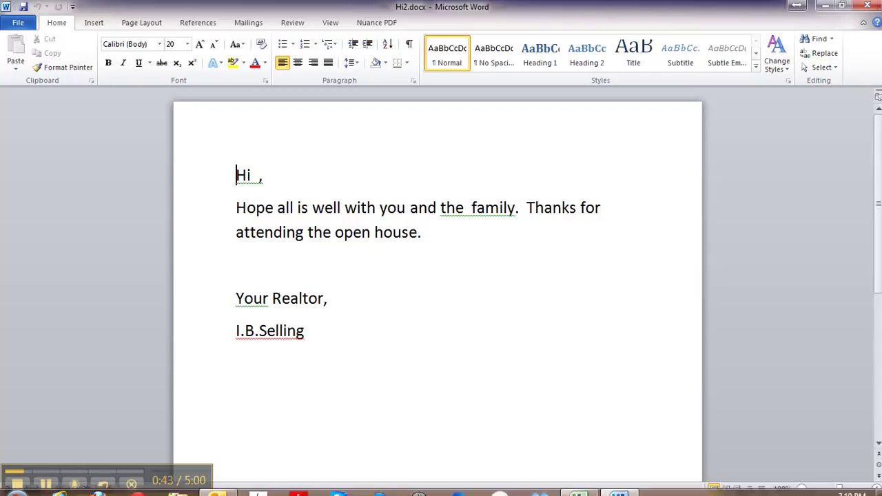
{"action": "left_click", "coordinate": [586, 490]}
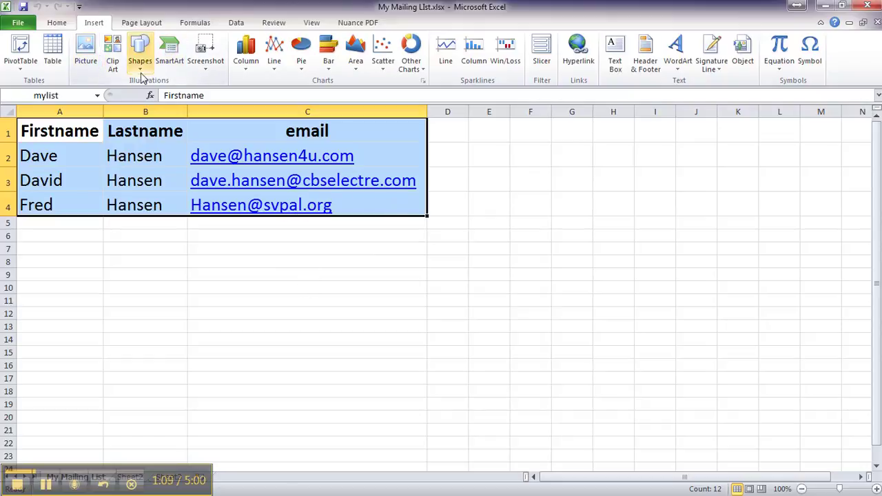
{"action": "right_click", "coordinate": [211, 137]}
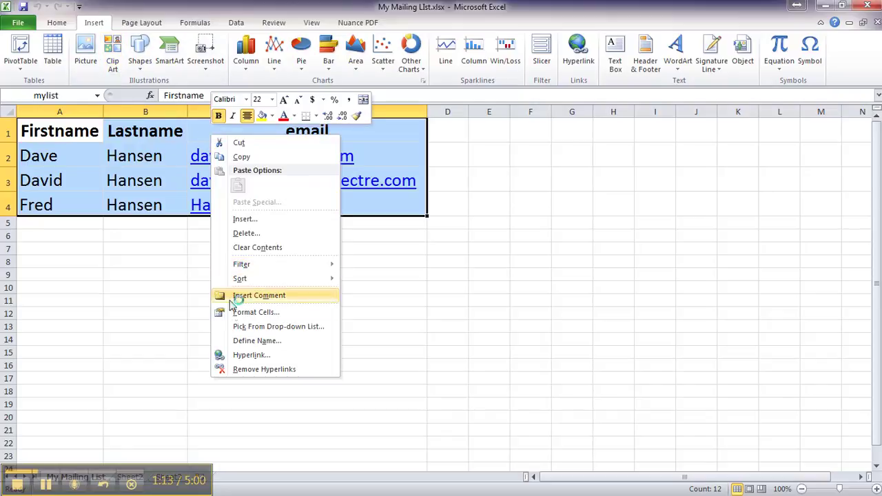
{"action": "left_click", "coordinate": [255, 341]}
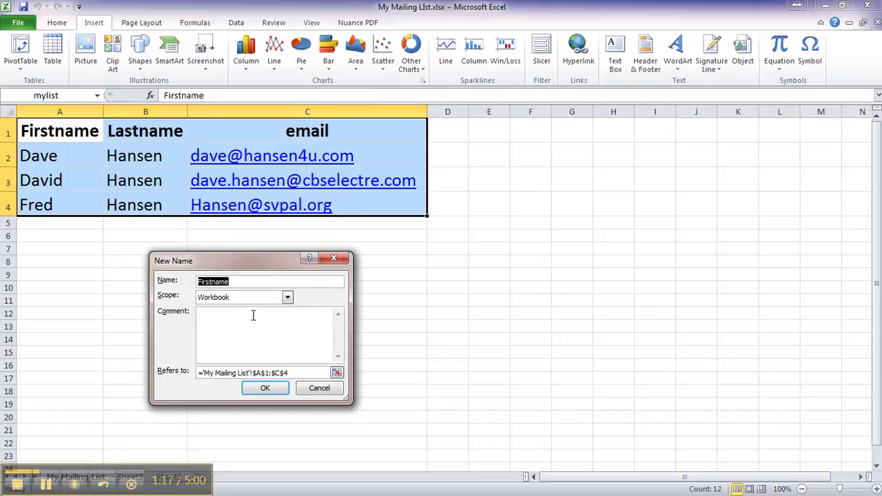
{"action": "type", "text": "MYDATA"}
{"action": "left_click", "coordinate": [265, 388]}
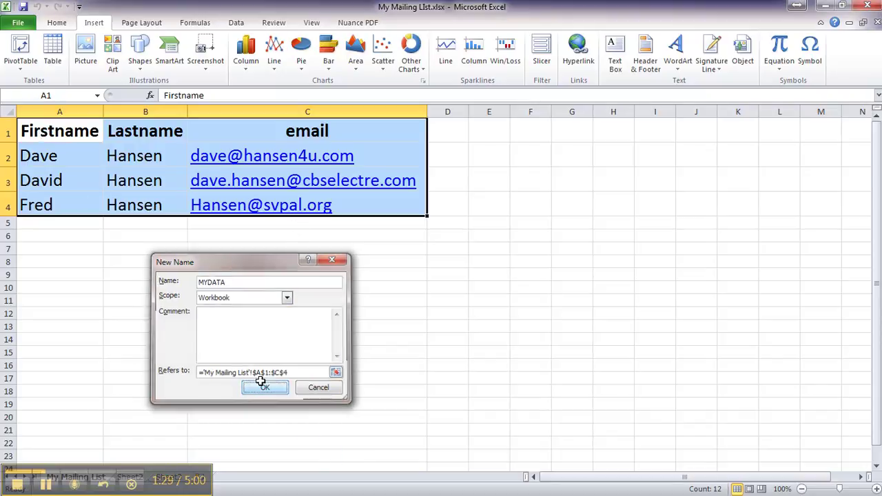
Switch to the Hi2.docx letter in Word and start an e-mail messages mail merge
{"action": "mouse_move", "coordinate": [582, 494]}
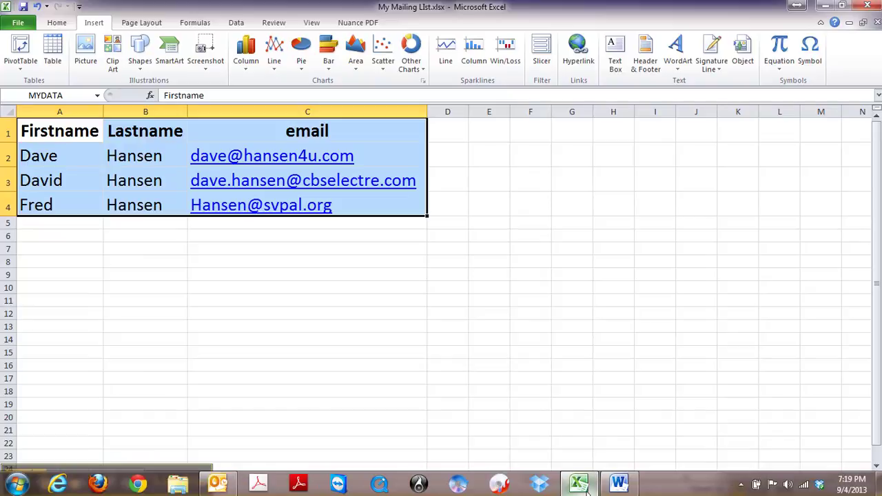
{"action": "left_click", "coordinate": [617, 486]}
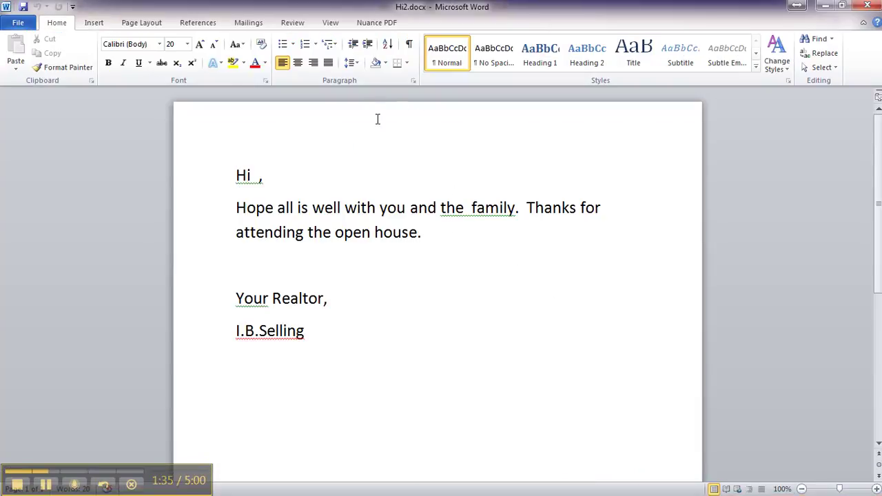
{"action": "left_click", "coordinate": [249, 22]}
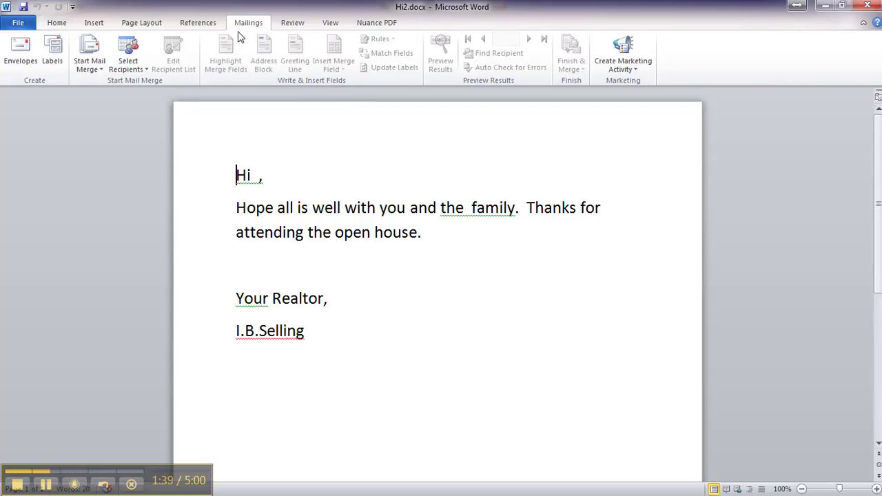
{"action": "left_click", "coordinate": [101, 64]}
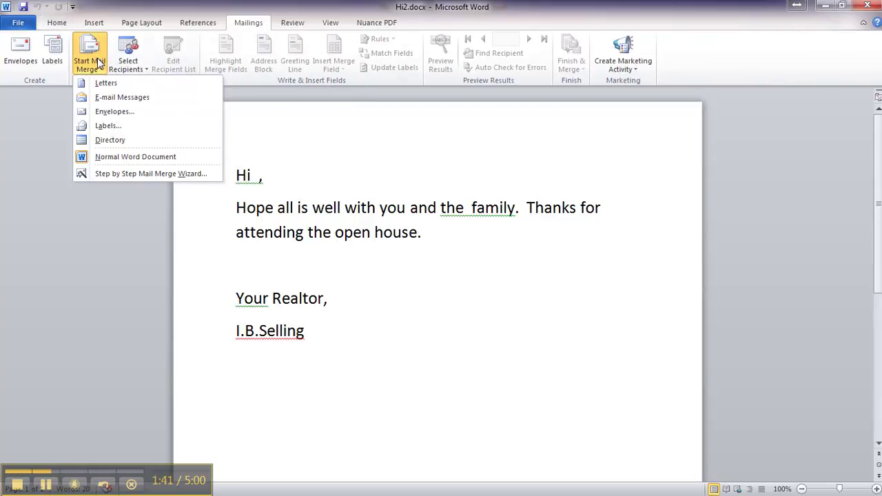
{"action": "left_click", "coordinate": [109, 98]}
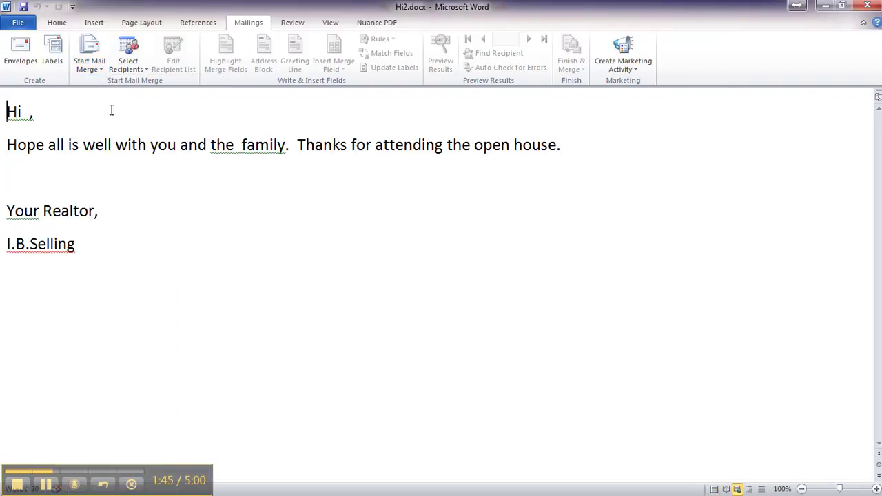
Use the existing list My Mailing LIst.xlsx from Dropbox's Outlook Class folder as recipients, choosing the MYDATA table
{"action": "left_click", "coordinate": [131, 62]}
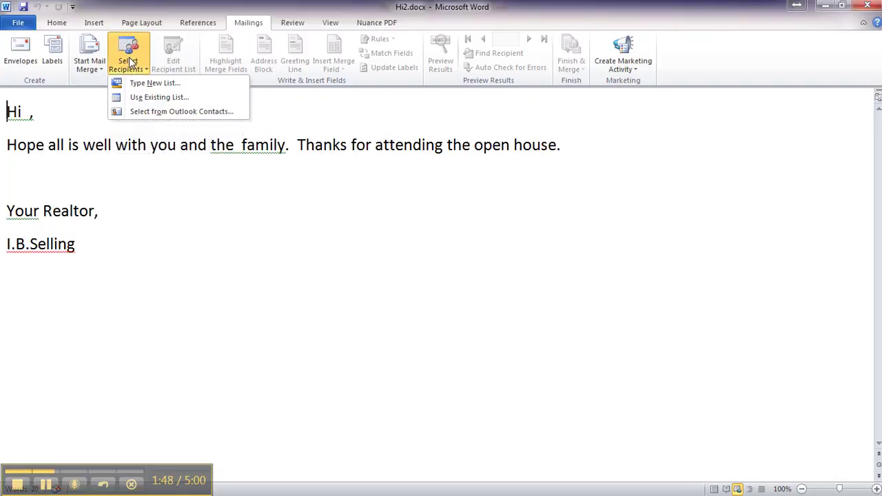
{"action": "left_click", "coordinate": [141, 97]}
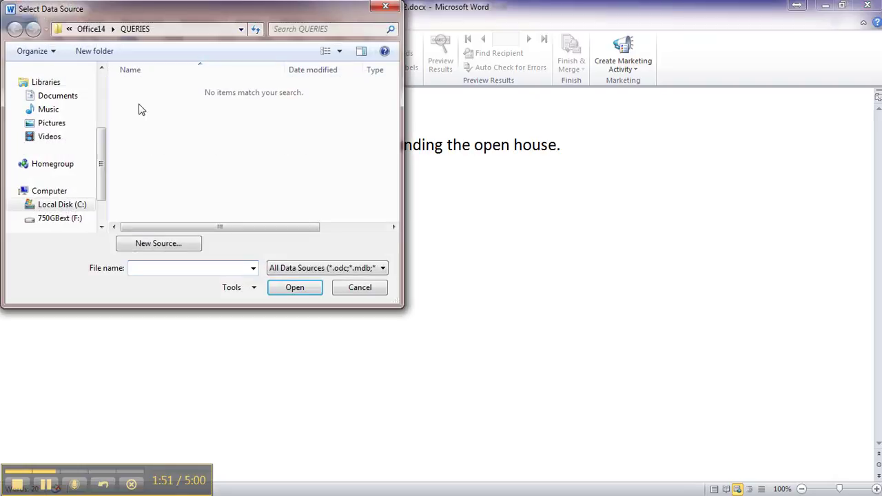
{"action": "left_click_drag", "start_coordinate": [100, 164], "coordinate": [101, 108]}
{"action": "left_click", "coordinate": [72, 156]}
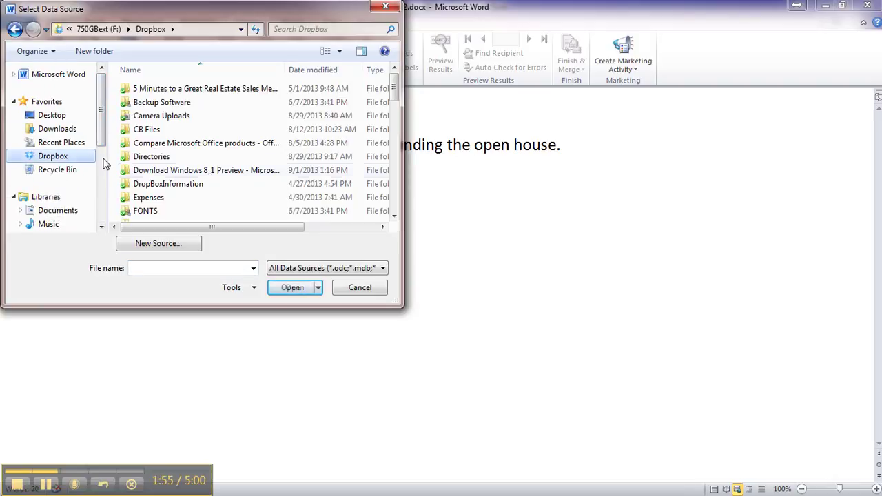
{"action": "scroll", "coordinate": [396, 99], "scroll_direction": "down", "scroll_amount": 3}
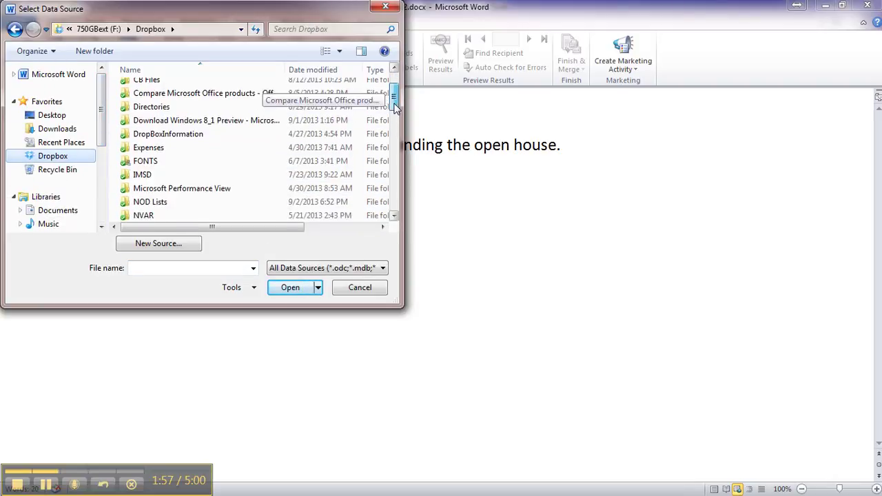
{"action": "double_click", "coordinate": [193, 140]}
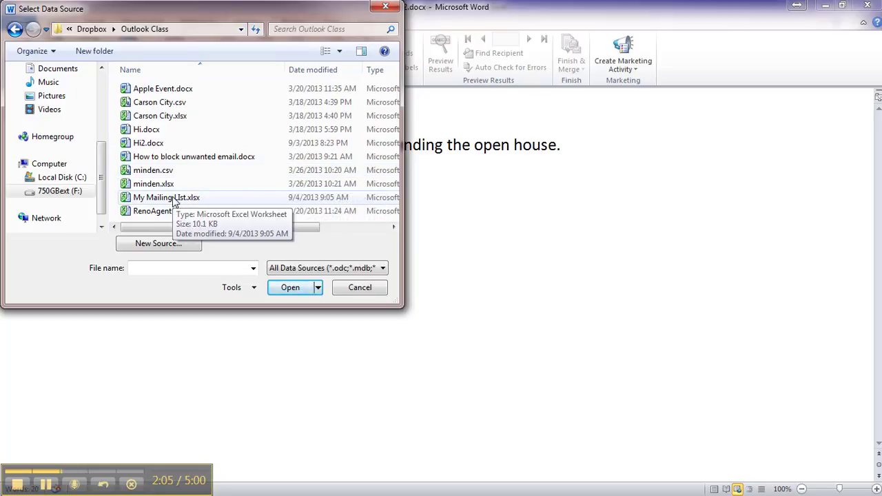
{"action": "left_click", "coordinate": [176, 200]}
{"action": "left_click", "coordinate": [290, 290]}
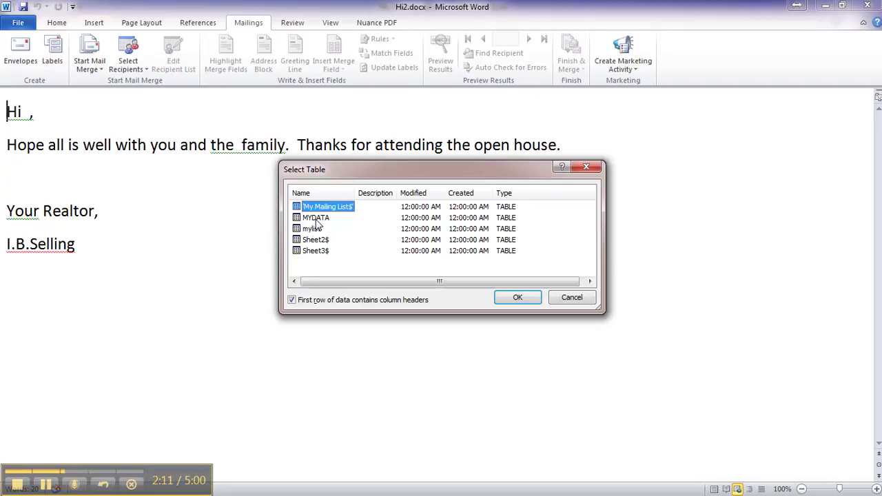
{"action": "left_click", "coordinate": [315, 218]}
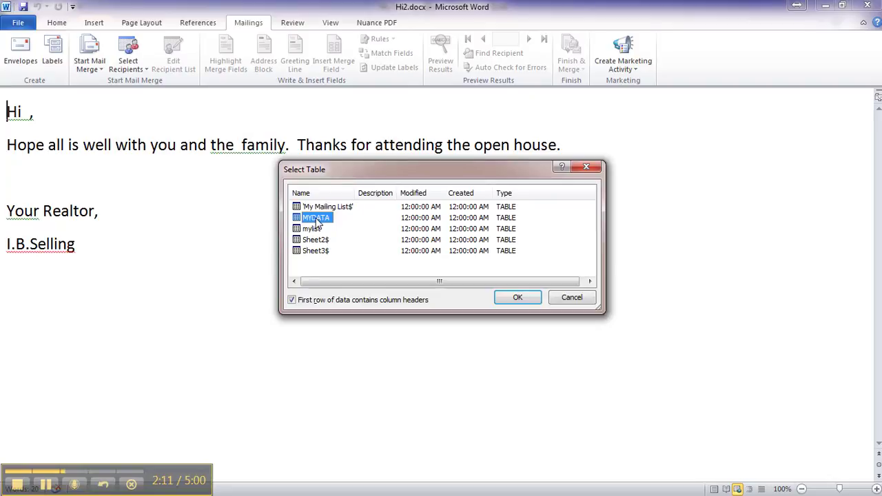
{"action": "left_click", "coordinate": [517, 298]}
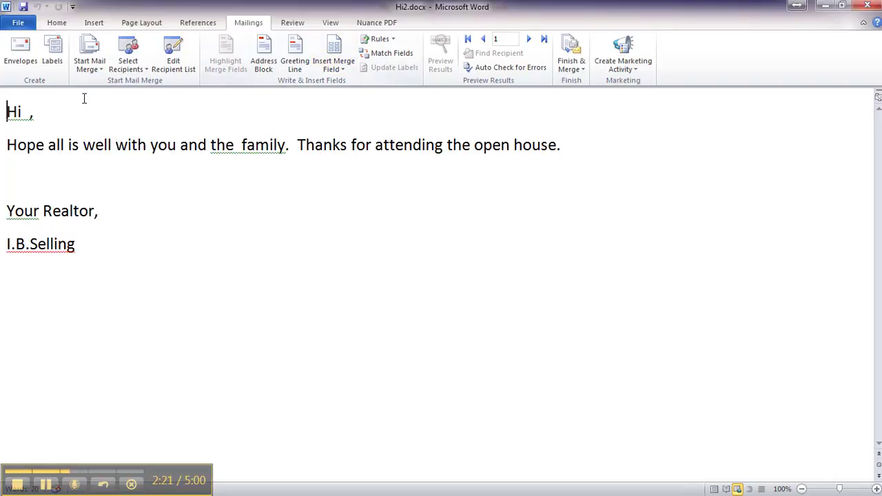
Insert the Firstname merge field after "Hi" in the greeting line
{"action": "left_click", "coordinate": [27, 112]}
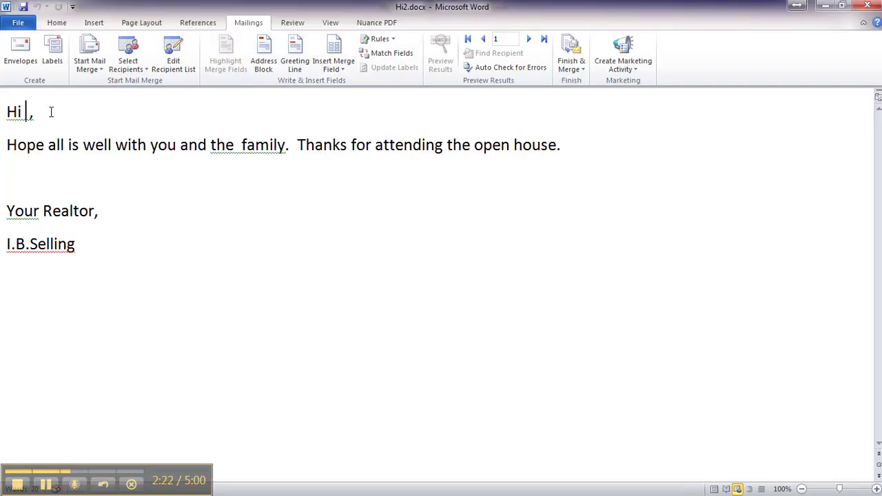
{"action": "left_click", "coordinate": [334, 48]}
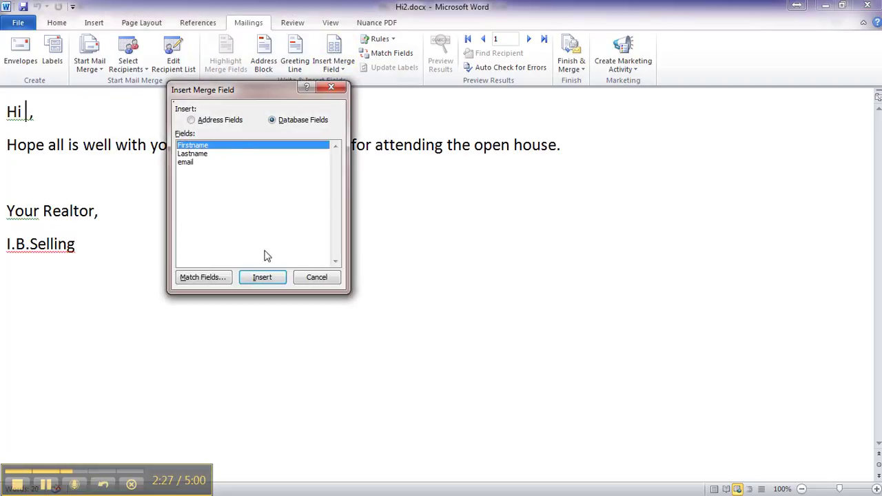
{"action": "left_click", "coordinate": [272, 277]}
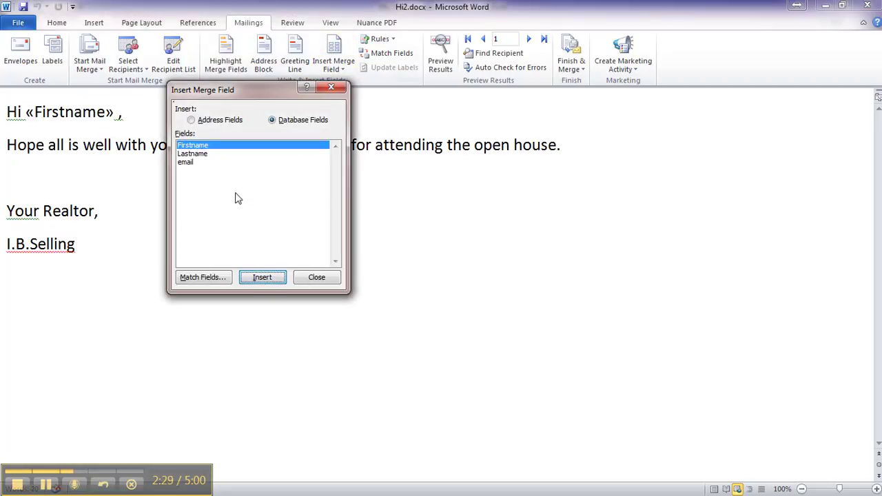
{"action": "left_click", "coordinate": [321, 280]}
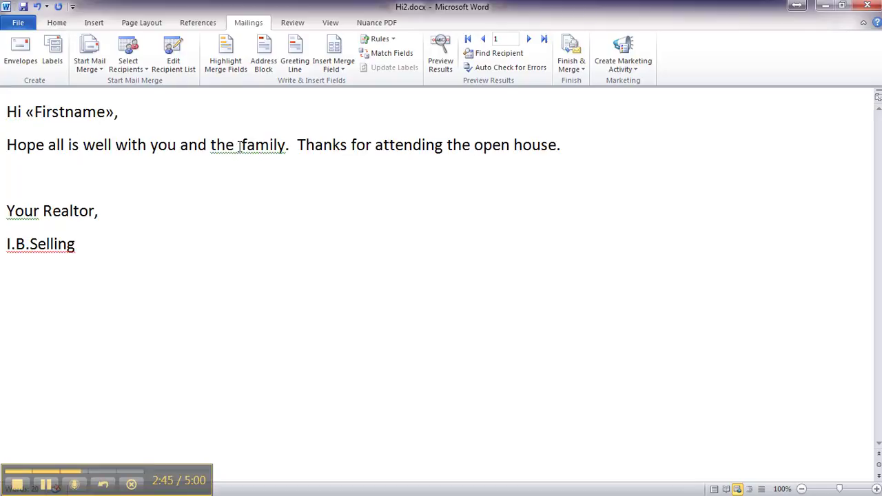
Insert the Lastname merge field before "family" in the first sentence of the message
{"action": "left_click", "coordinate": [332, 47]}
{"action": "left_click", "coordinate": [222, 155]}
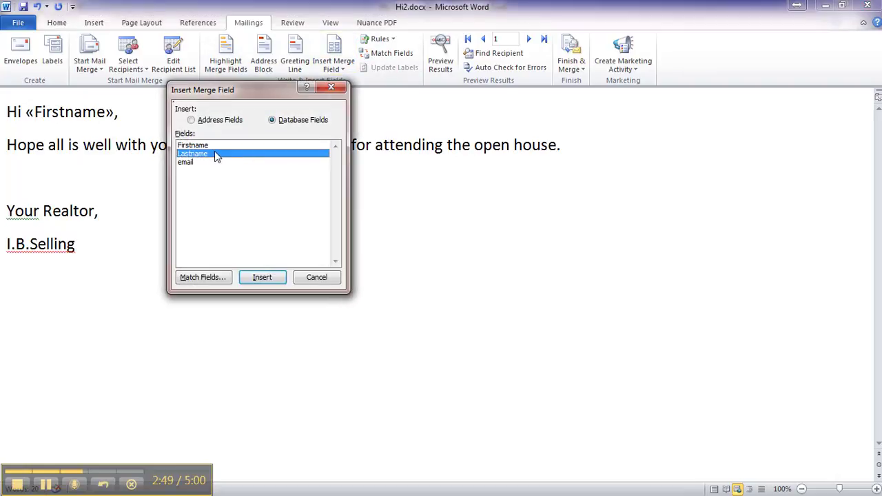
{"action": "left_click", "coordinate": [277, 278]}
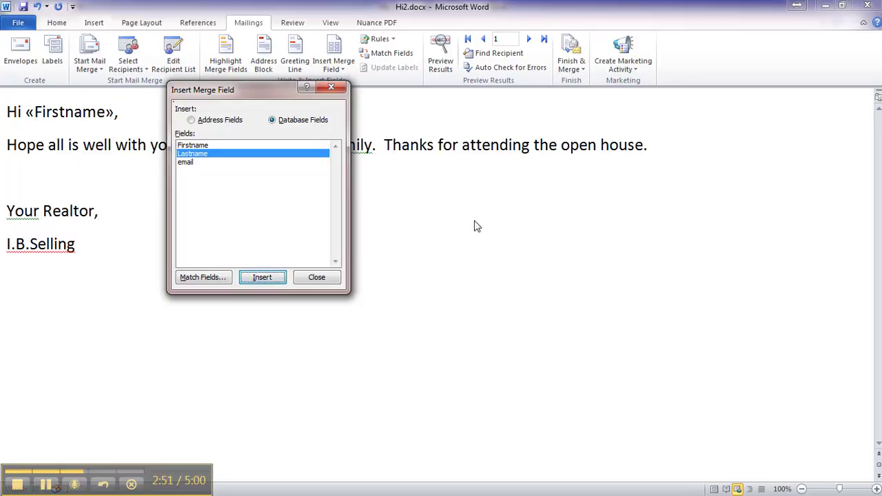
{"action": "left_click", "coordinate": [324, 279]}
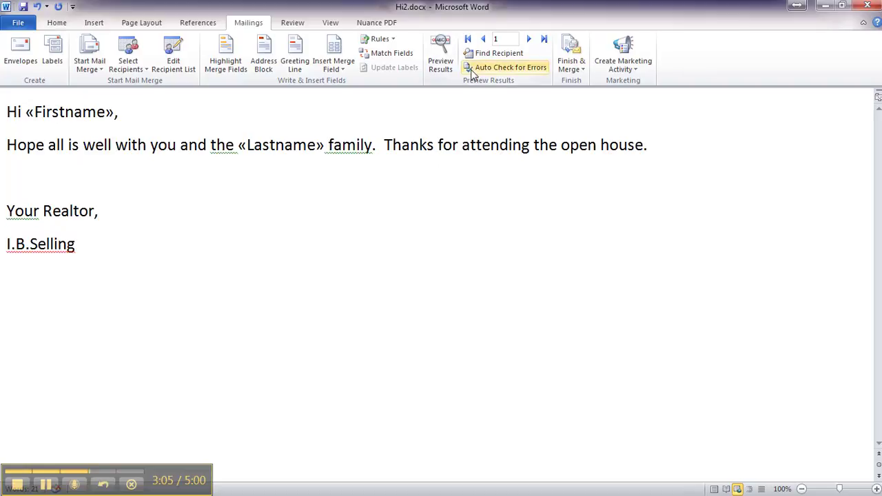
Preview the merge results, comparing them with the field codes, and go through the recipients up to record 3
{"action": "left_click", "coordinate": [442, 50]}
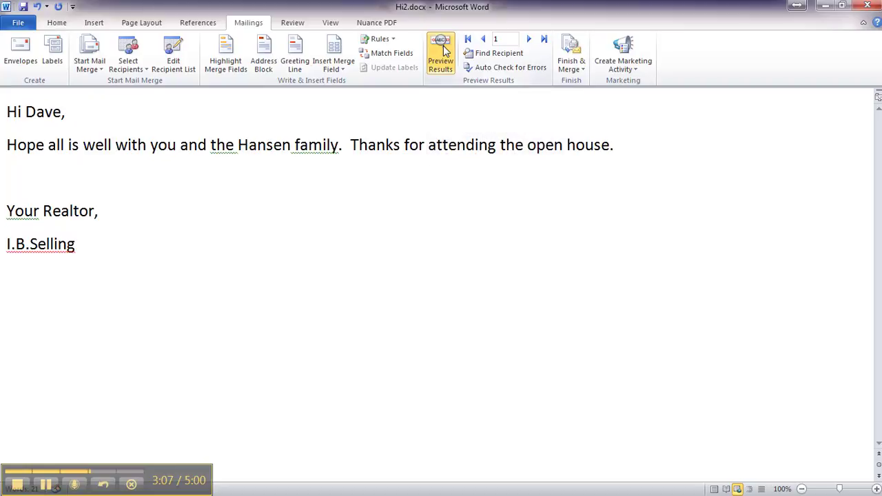
{"action": "left_click", "coordinate": [445, 50]}
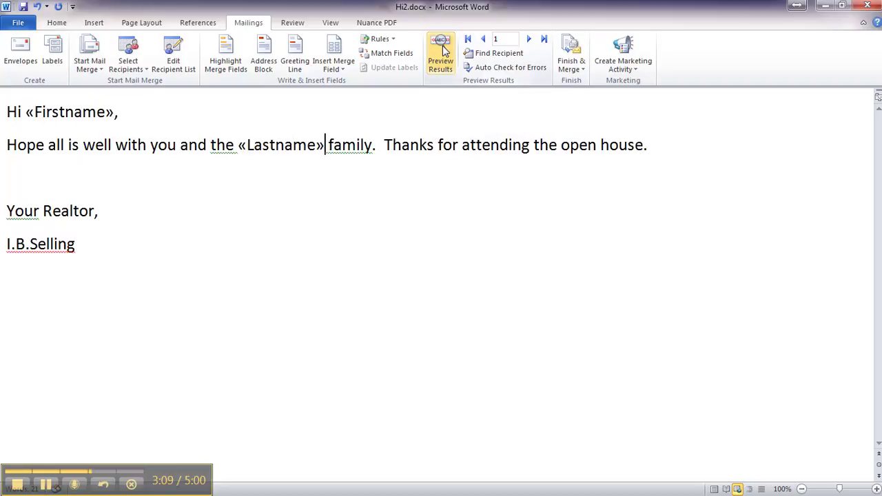
{"action": "left_click", "coordinate": [445, 50]}
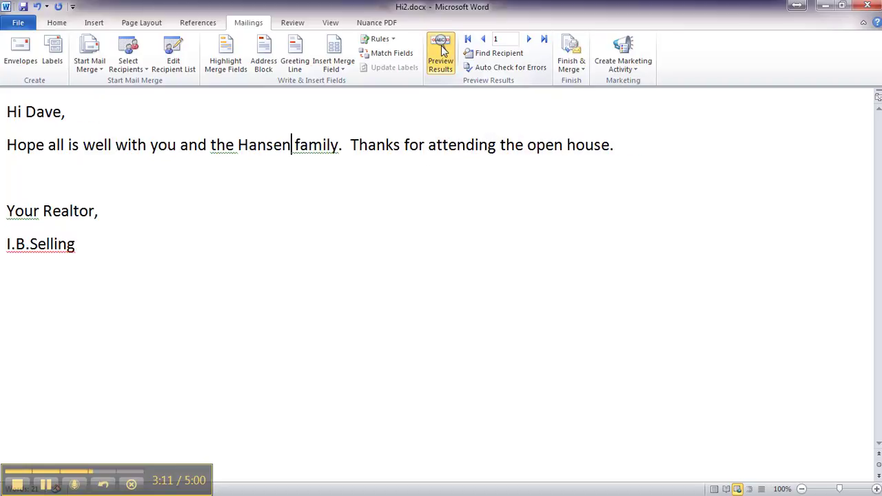
{"action": "left_click", "coordinate": [445, 50]}
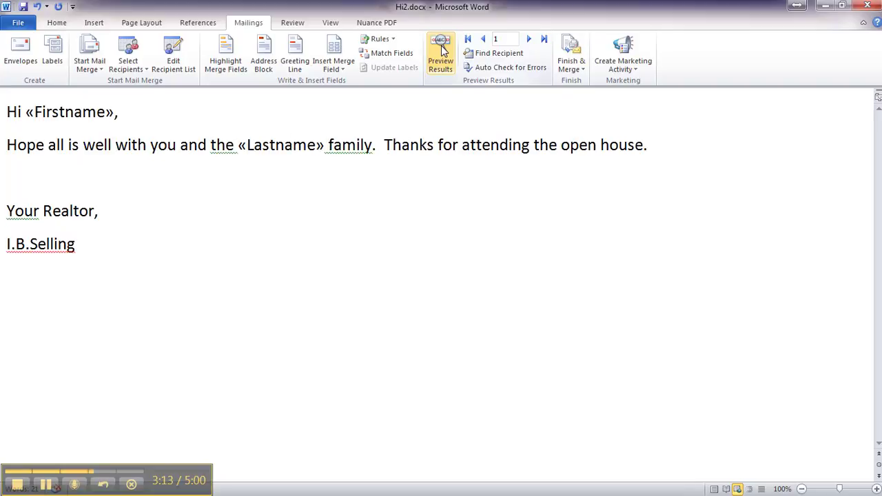
{"action": "left_click", "coordinate": [442, 46]}
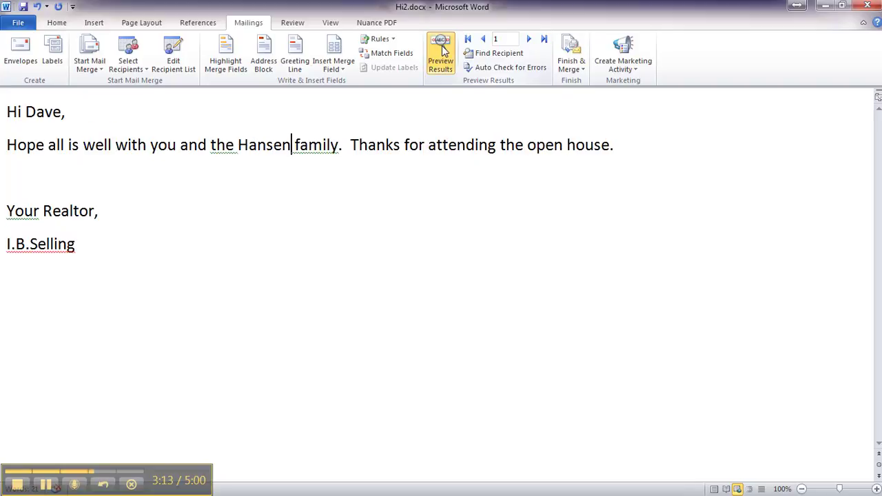
{"action": "left_click", "coordinate": [529, 40]}
{"action": "left_click", "coordinate": [529, 40]}
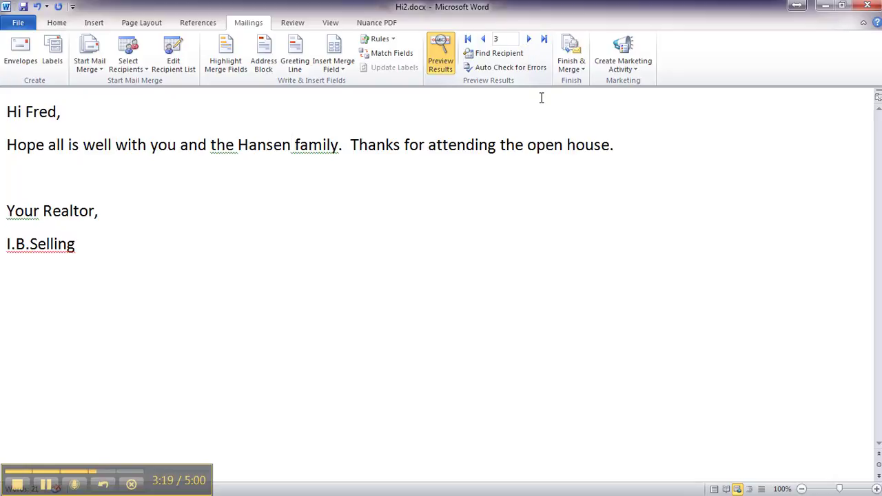
Finish the merge by sending e-mail messages to all records with the subject "Thanks for coming to the open house"
{"action": "left_click", "coordinate": [576, 53]}
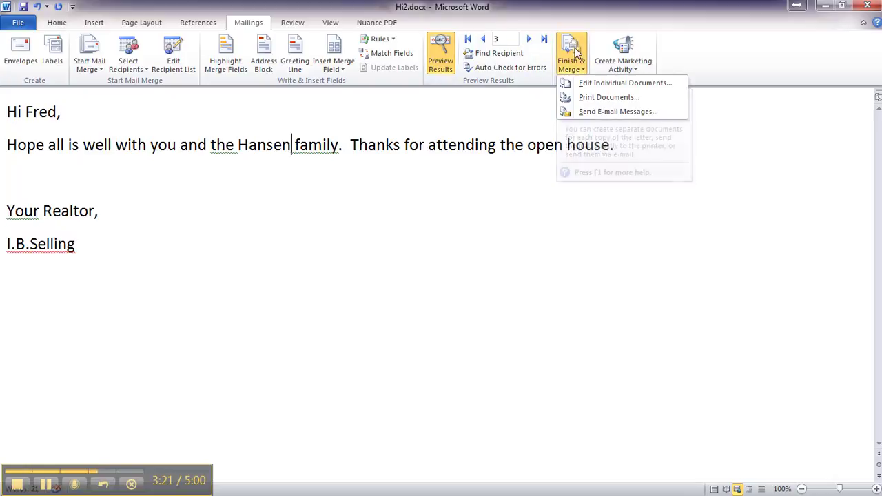
{"action": "left_click", "coordinate": [604, 114]}
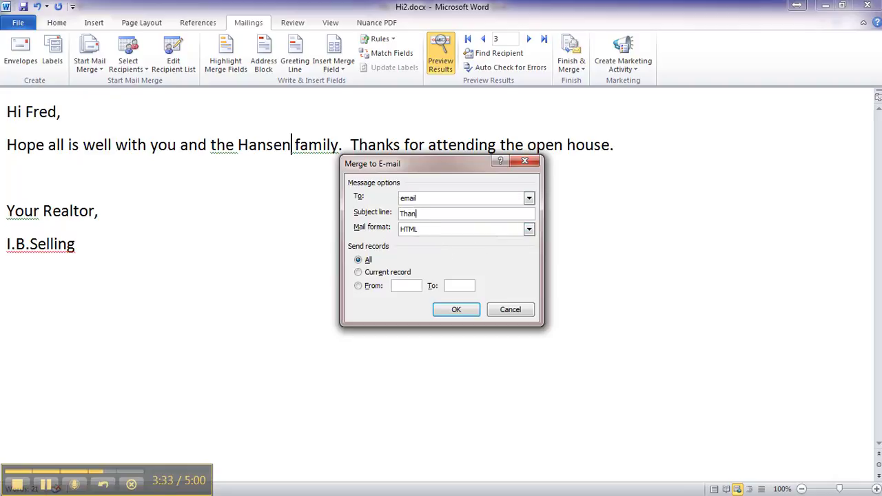
{"action": "type", "text": "coming to the open house"}
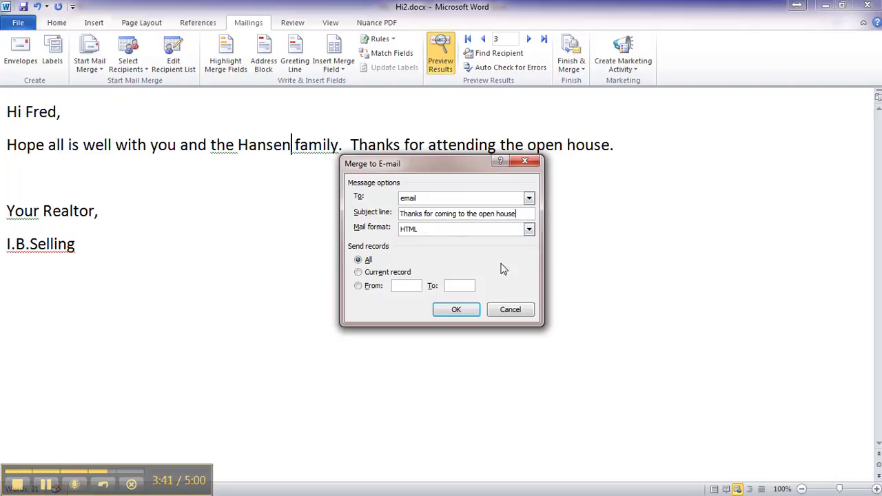
{"action": "left_click", "coordinate": [458, 310]}
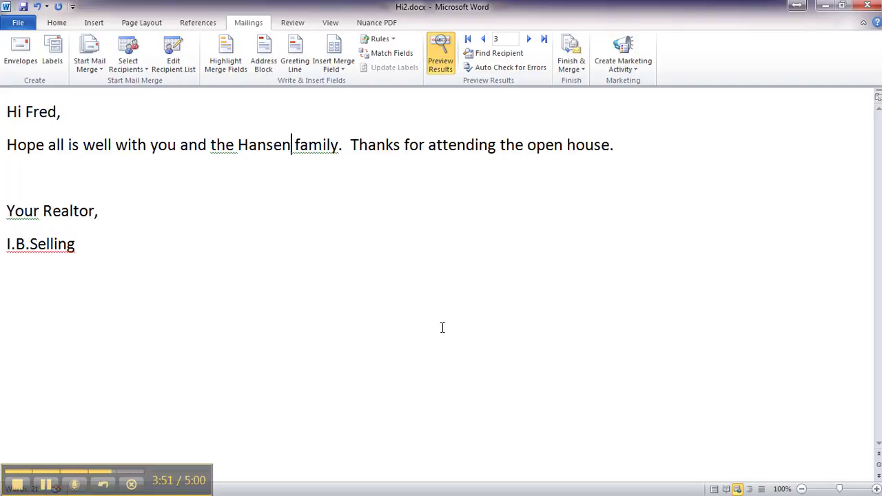
Switch to Outlook and check the merged open house messages in Sent Items
{"action": "mouse_move", "coordinate": [345, 494]}
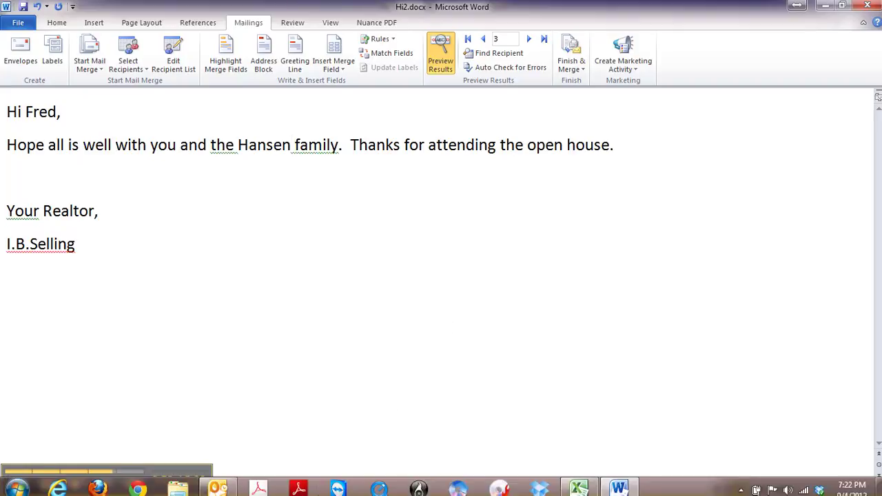
{"action": "left_click", "coordinate": [224, 488]}
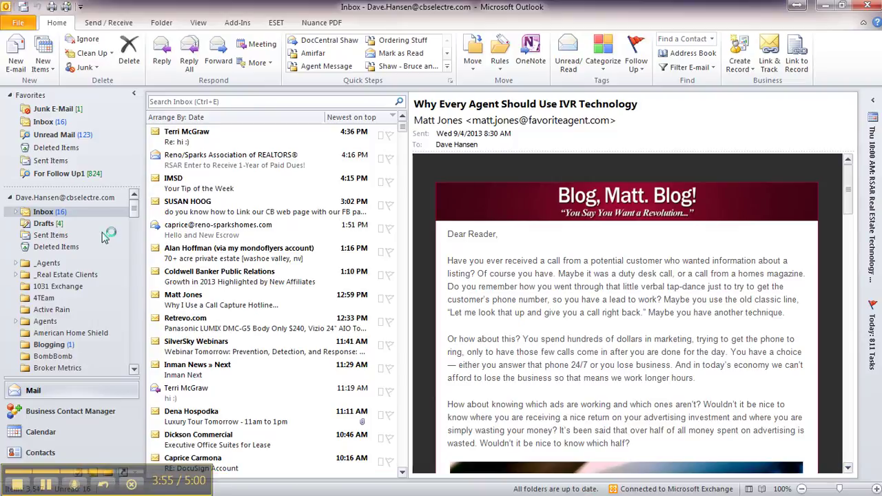
{"action": "left_click", "coordinate": [55, 163]}
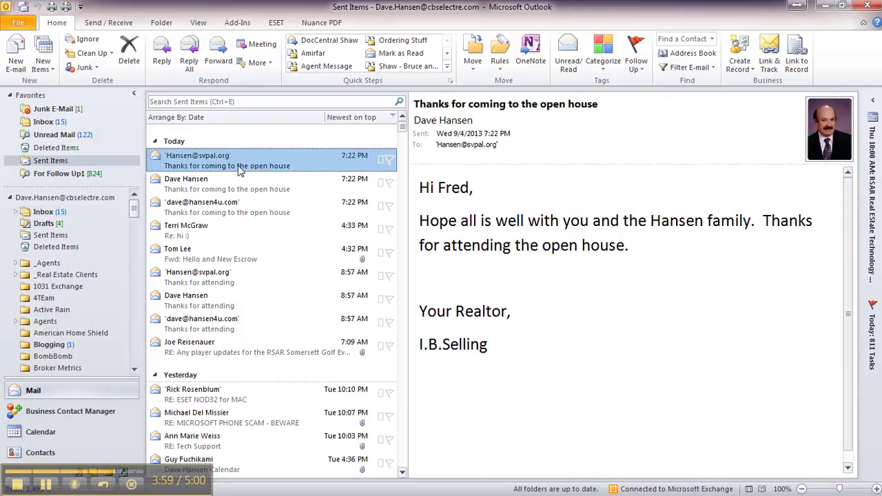
{"action": "left_click", "coordinate": [214, 193]}
{"action": "left_click", "coordinate": [215, 209]}
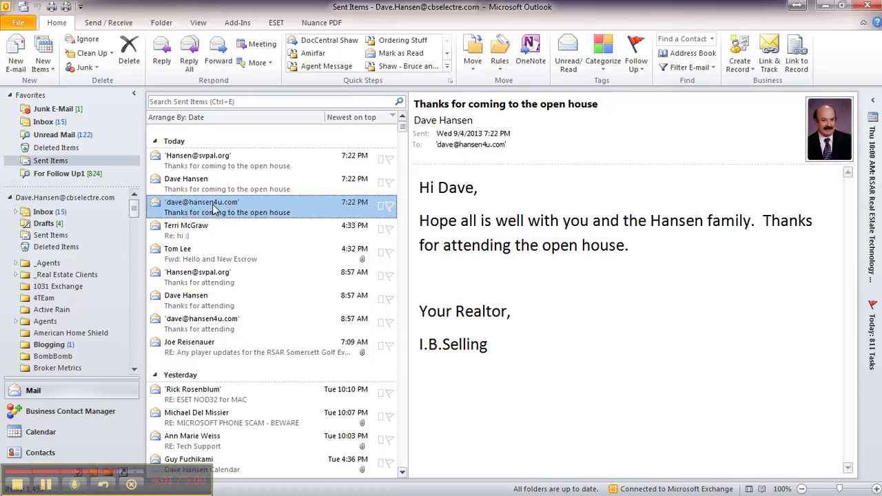